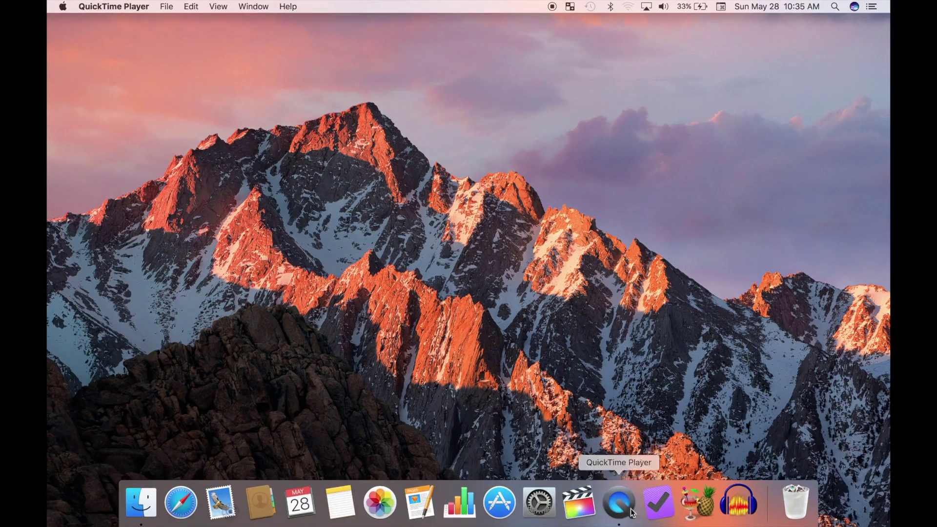
Step: Launch Final Cut Pro and set the DJI_0002 clip to Fast 4x (400%)
{"action": "left_click", "coordinate": [585, 511]}
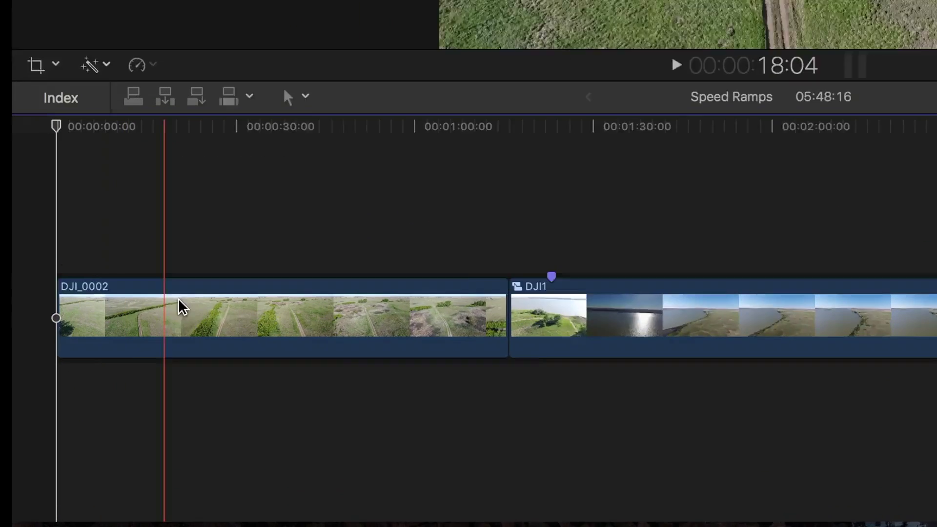
{"action": "left_click", "coordinate": [148, 417]}
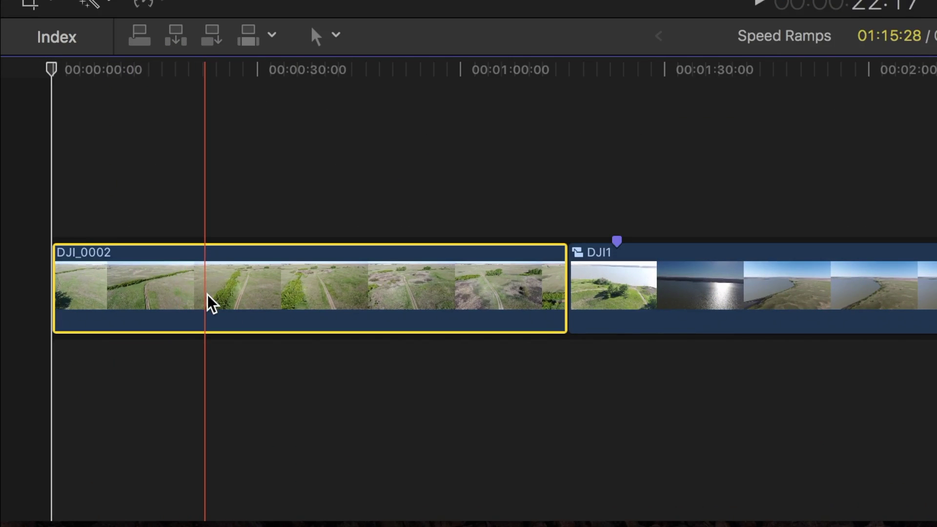
{"action": "key", "text": "super+r"}
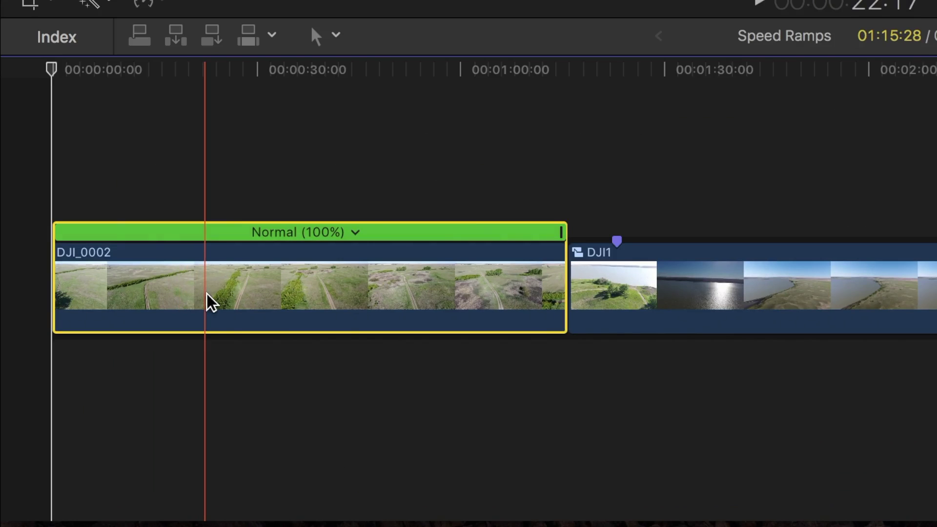
{"action": "left_click", "coordinate": [355, 232]}
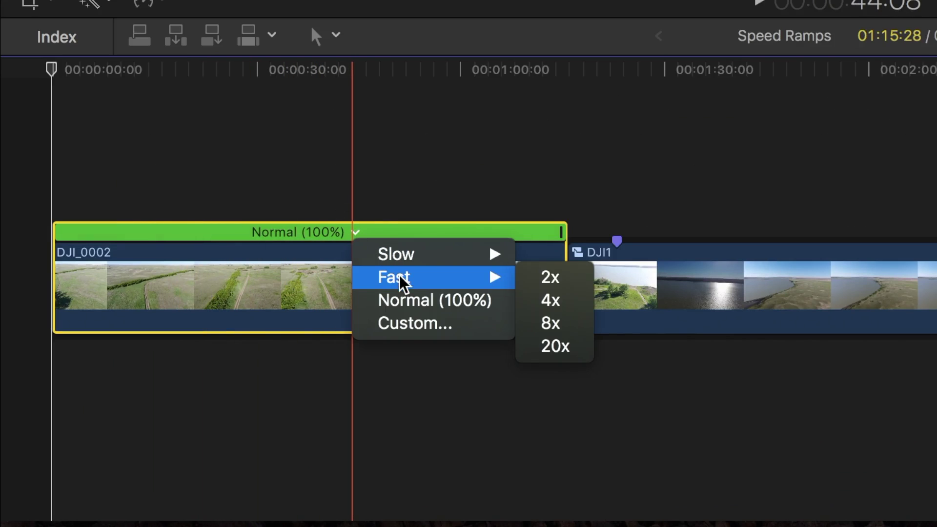
{"action": "left_click", "coordinate": [547, 295]}
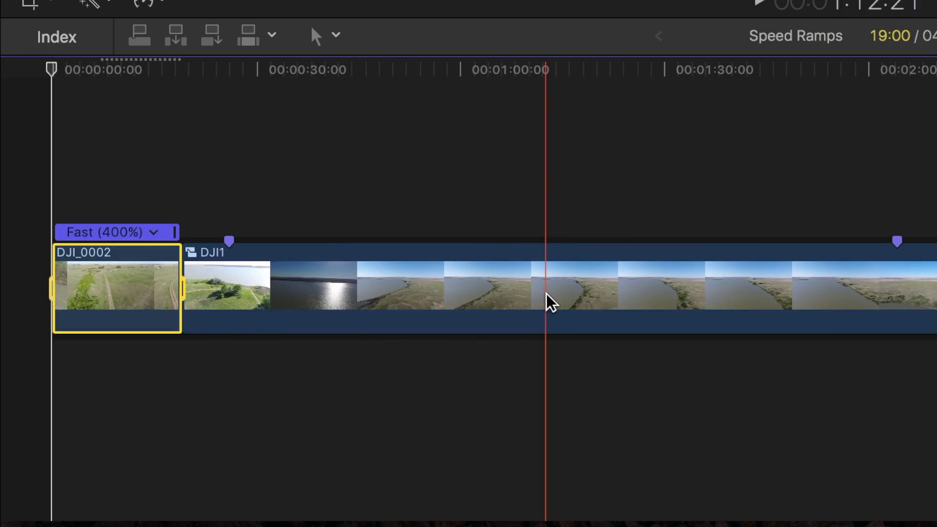
Step: Fine-tune DJI_0002's fast speed with its retime handle and play back the sped-up clip
{"action": "key", "text": "super+equal"}
{"action": "mouse_move", "coordinate": [562, 237]}
{"action": "left_mouse_down"}
{"action": "mouse_move", "coordinate": [689, 246]}
{"action": "mouse_move", "coordinate": [566, 244]}
{"action": "left_mouse_up"}
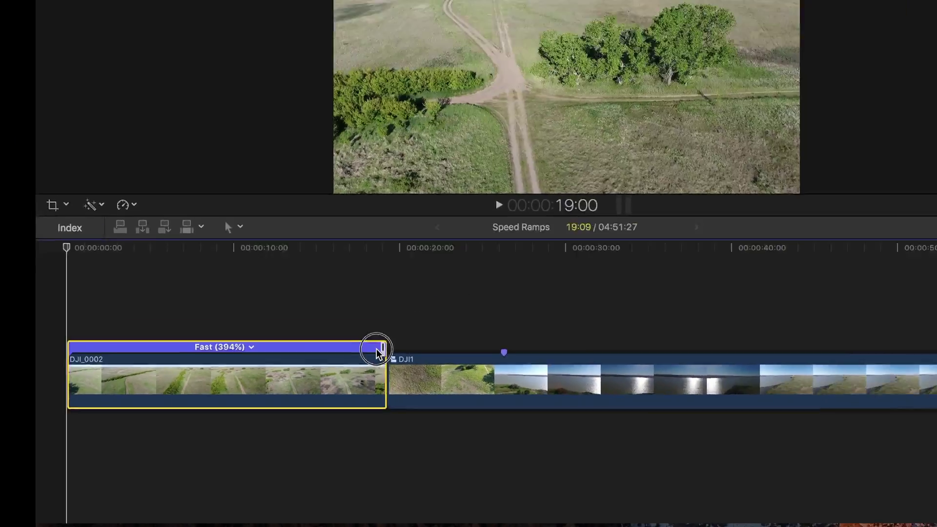
{"action": "key", "text": "space"}
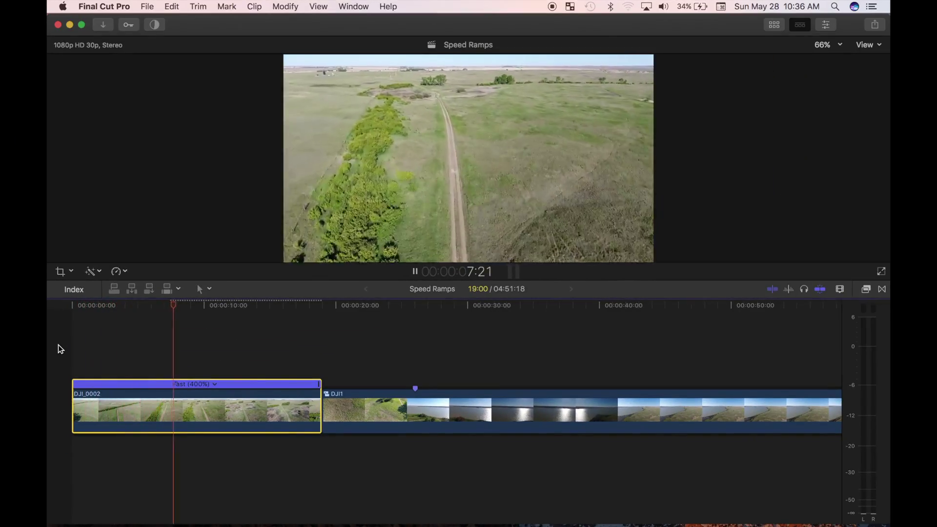
Step: Blade the DJI1 clip at its marker, around 26:01
{"action": "key", "text": "Down"}
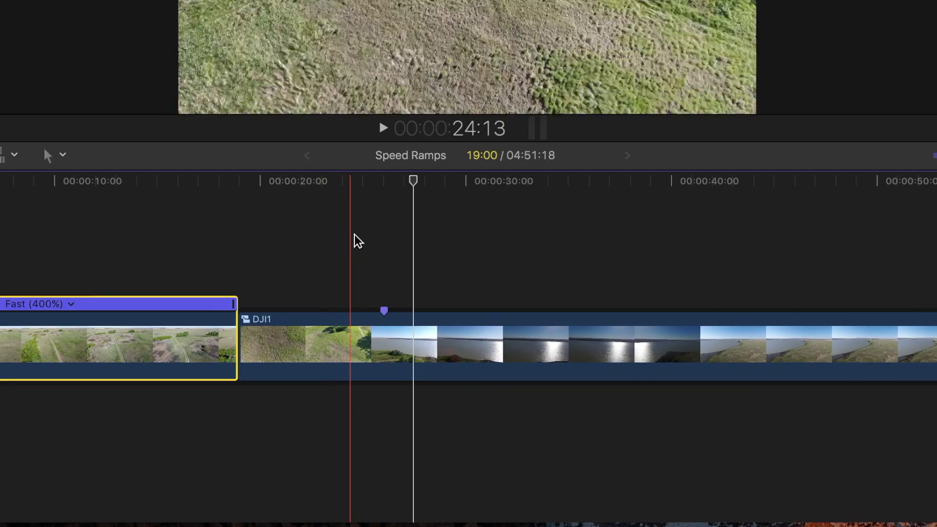
{"action": "left_click", "coordinate": [383, 242]}
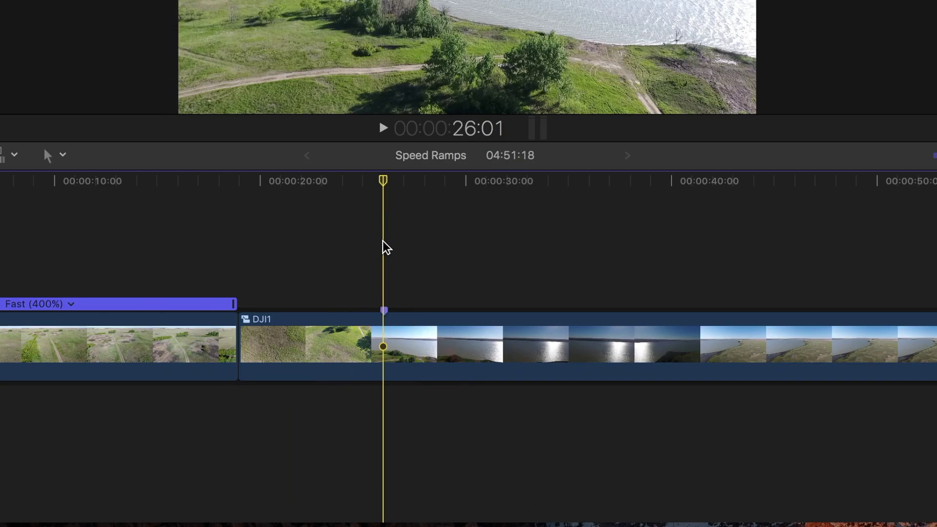
{"action": "left_click", "coordinate": [385, 335]}
{"action": "key", "text": "b"}
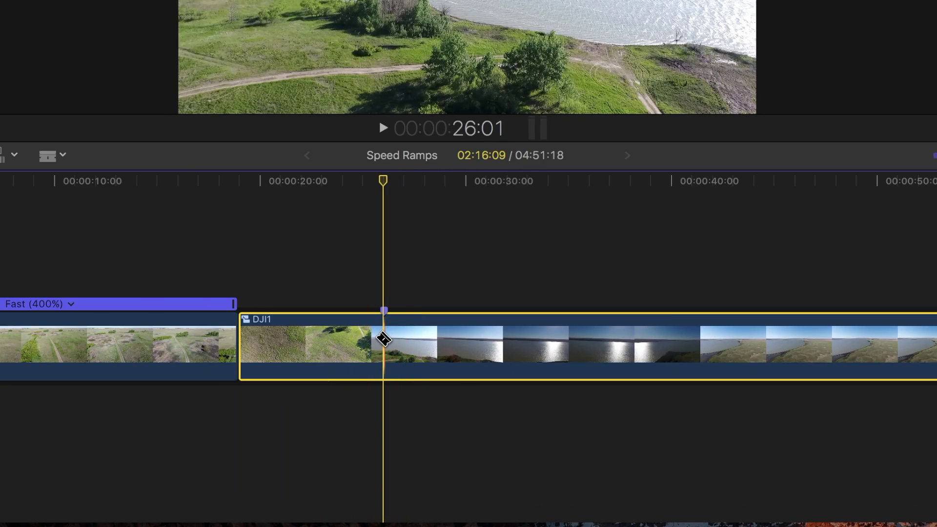
{"action": "left_click", "coordinate": [384, 339]}
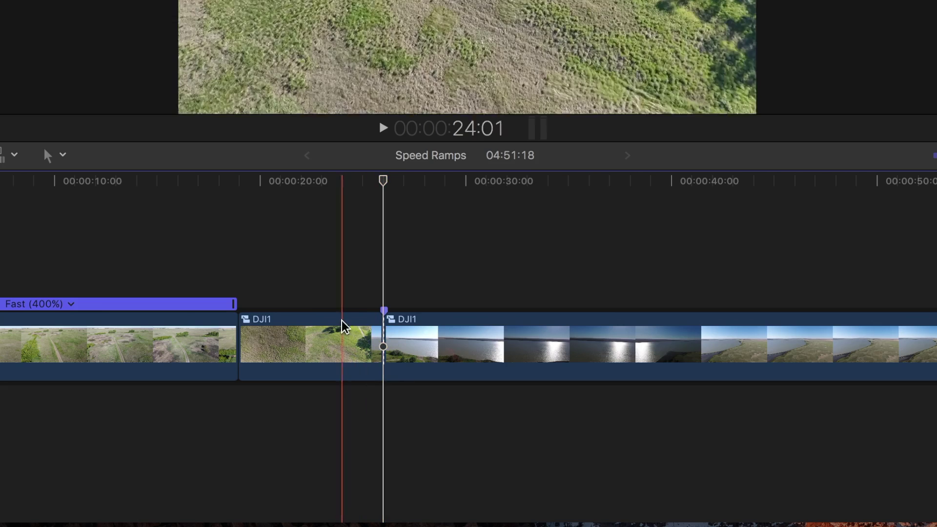
Step: Select the DJI1 pieces on either side of the cut and zoom the timeline out
{"action": "left_click", "coordinate": [359, 328]}
{"action": "left_click", "coordinate": [453, 328]}
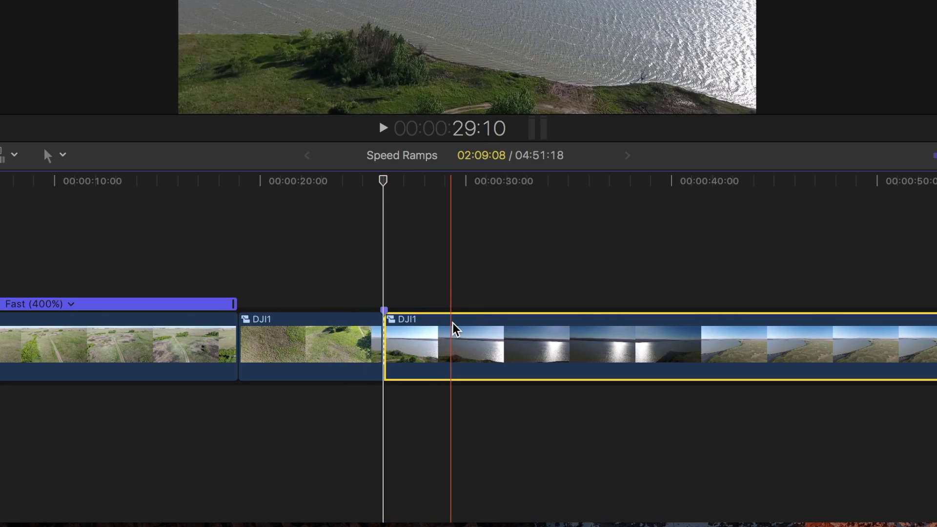
{"action": "key", "text": "super+minus"}
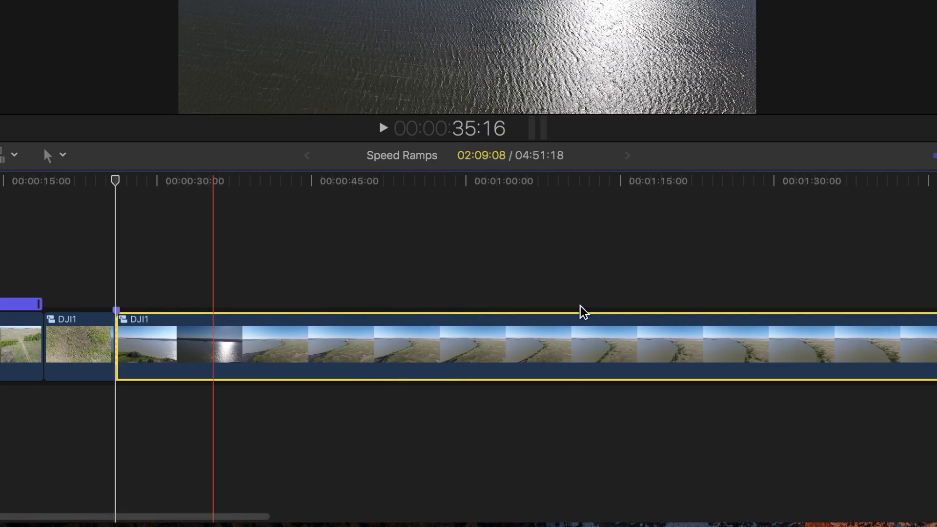
{"action": "key", "text": "super+minus"}
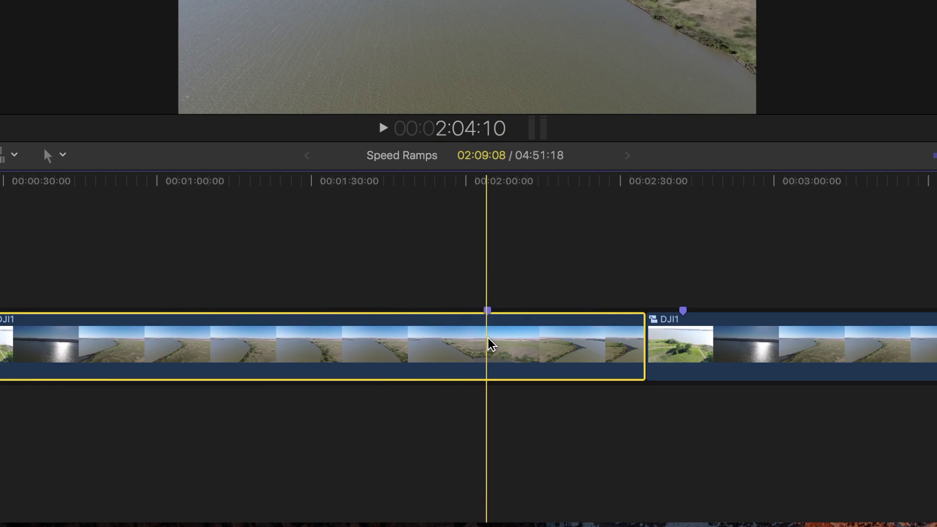
Step: Set the DJI1 stretch between the cuts to Fast 4x, shrinking the project to 03:32:13
{"action": "left_click", "coordinate": [551, 343]}
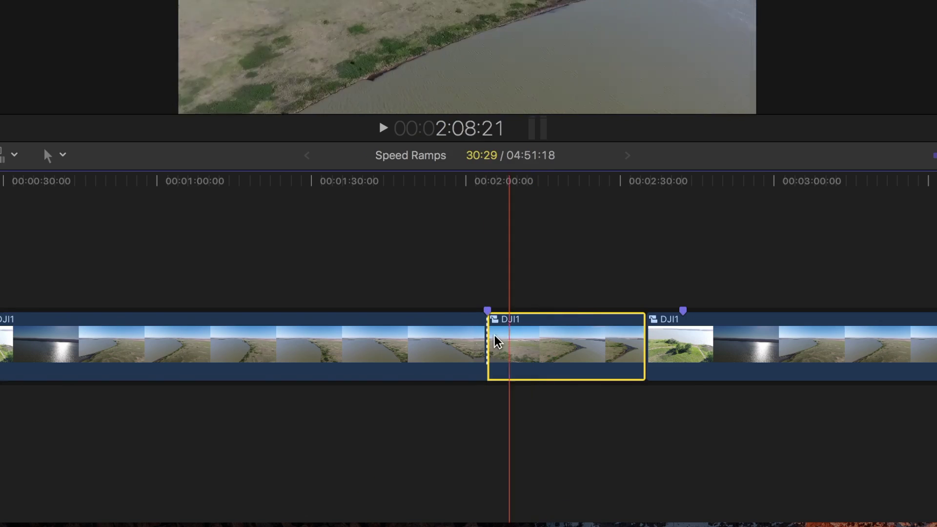
{"action": "left_click", "coordinate": [412, 338]}
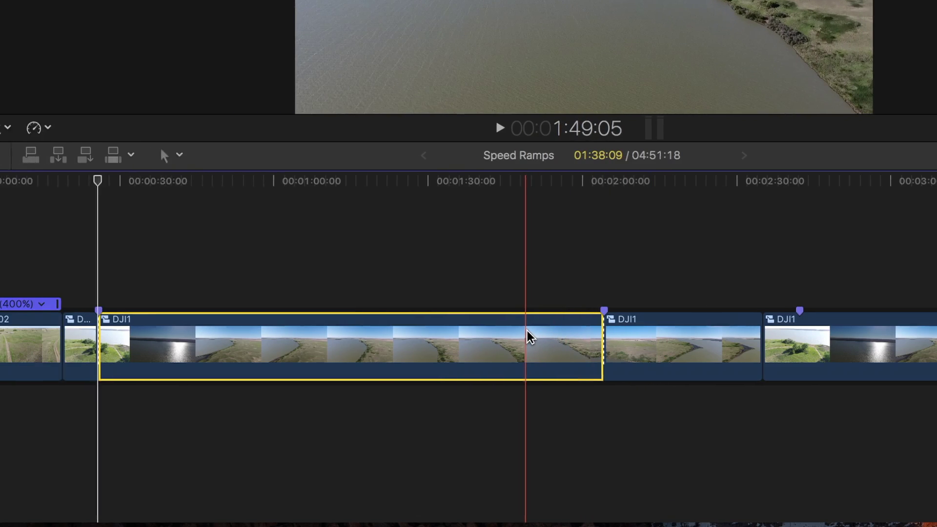
{"action": "key", "text": "super+r"}
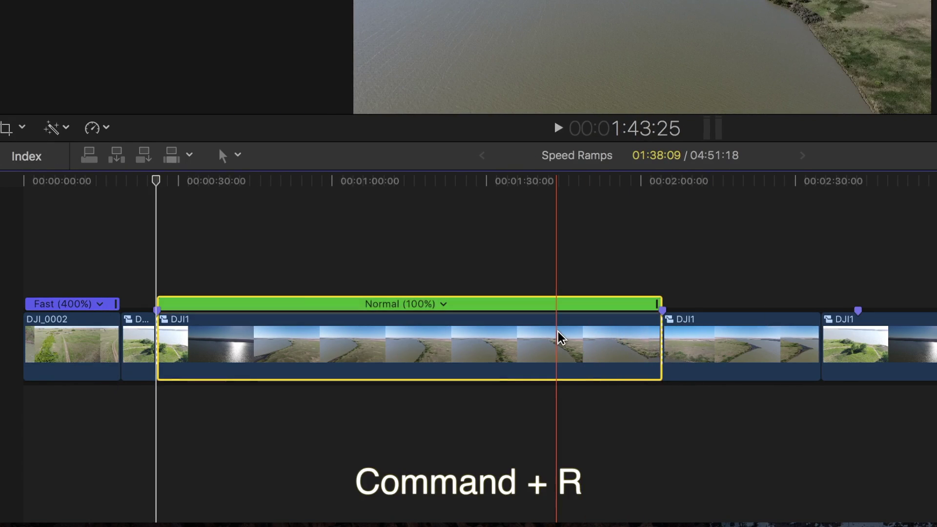
{"action": "left_click", "coordinate": [444, 304]}
{"action": "mouse_move", "coordinate": [475, 342]}
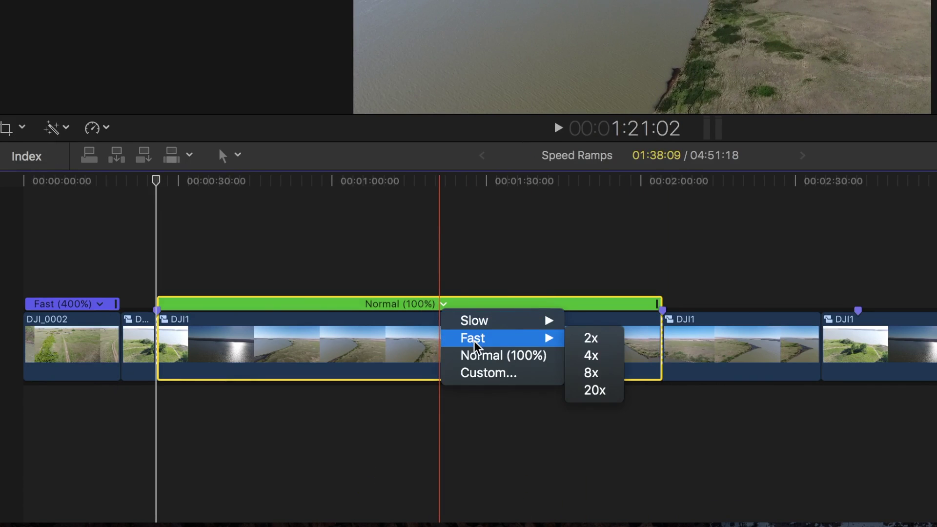
{"action": "left_click", "coordinate": [584, 361]}
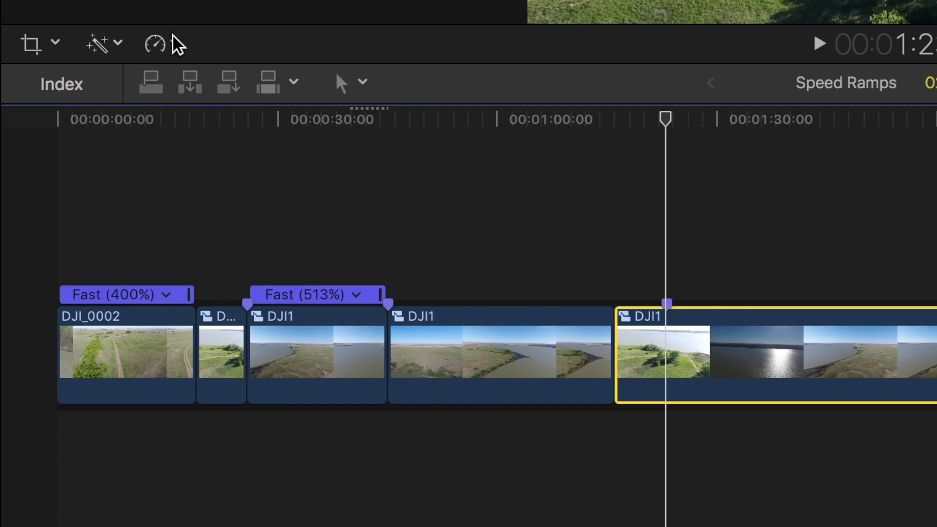
Step: Blade DJI1's speed at about 1:23 and 3:00, making three sections, and set the middle to Fast 8x
{"action": "left_click", "coordinate": [173, 46]}
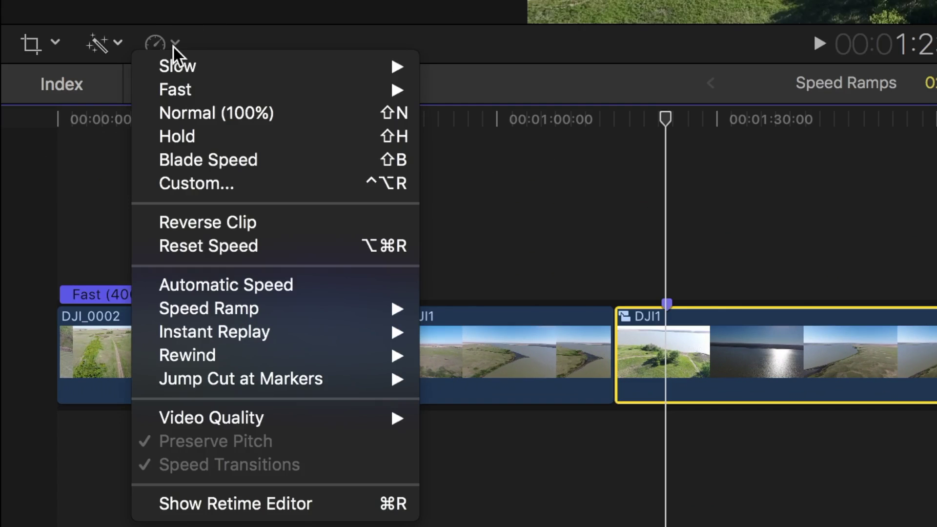
{"action": "left_click", "coordinate": [242, 156]}
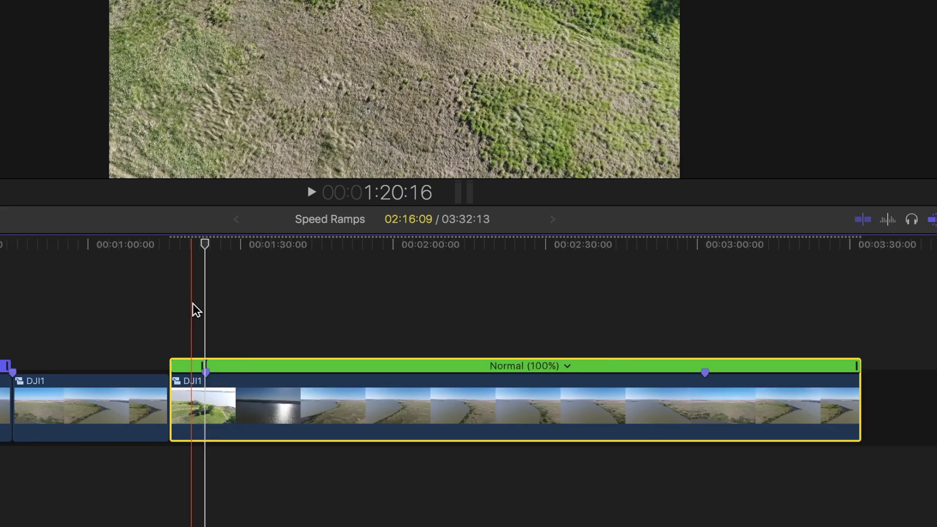
{"action": "key", "text": "super+equal"}
{"action": "scroll", "coordinate": [258, 322], "scroll_direction": "right", "scroll_amount": 15}
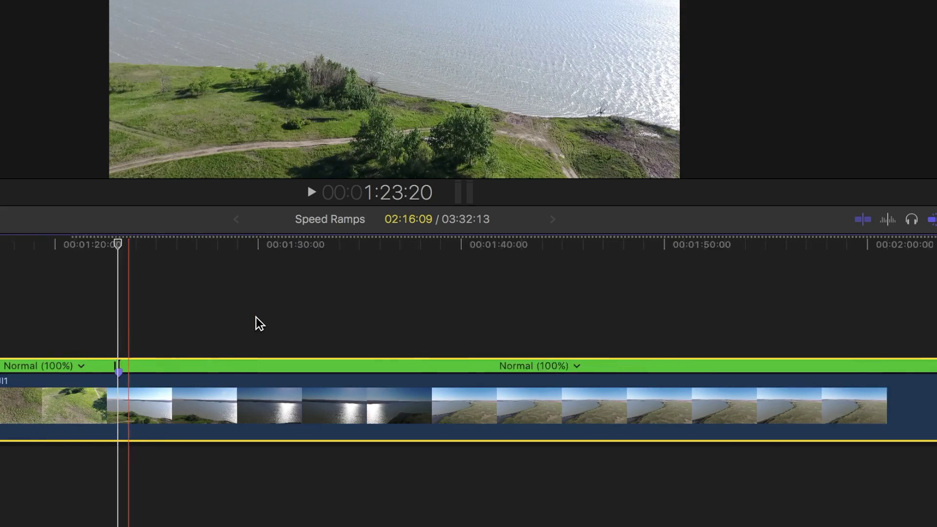
{"action": "scroll", "coordinate": [257, 322], "scroll_direction": "right", "scroll_amount": 6}
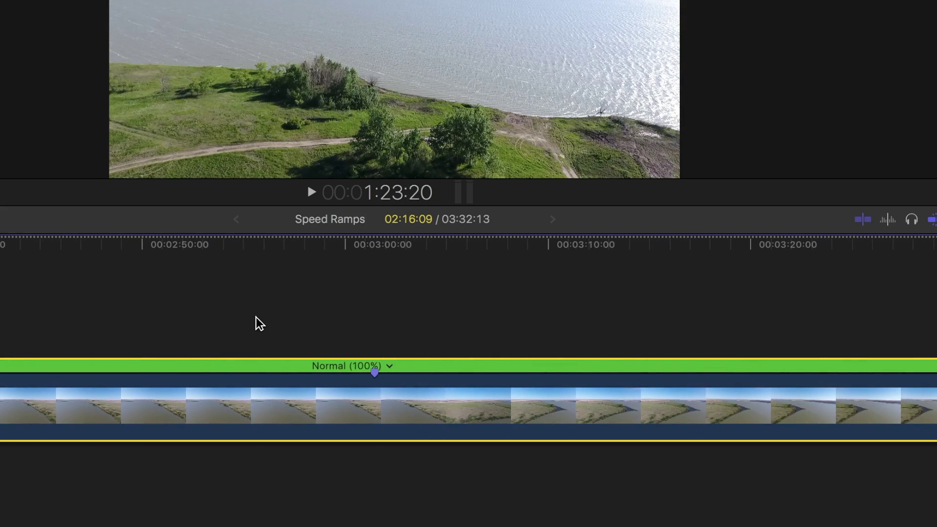
{"action": "key", "text": "shift+b"}
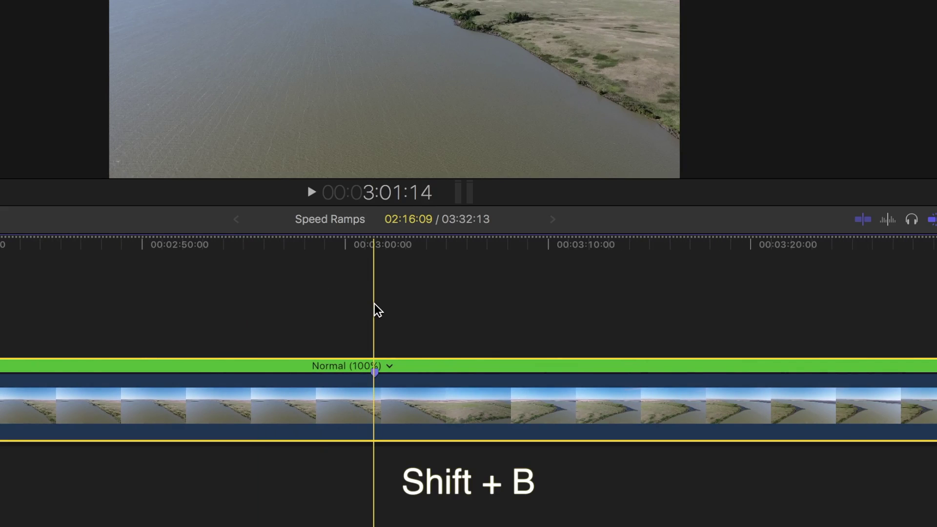
{"action": "key", "text": "super+minus"}
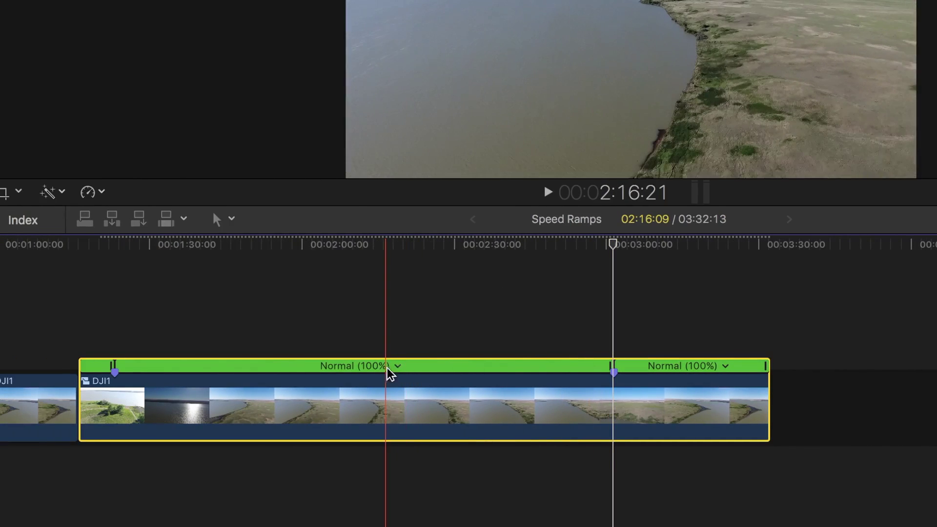
{"action": "left_click", "coordinate": [352, 367]}
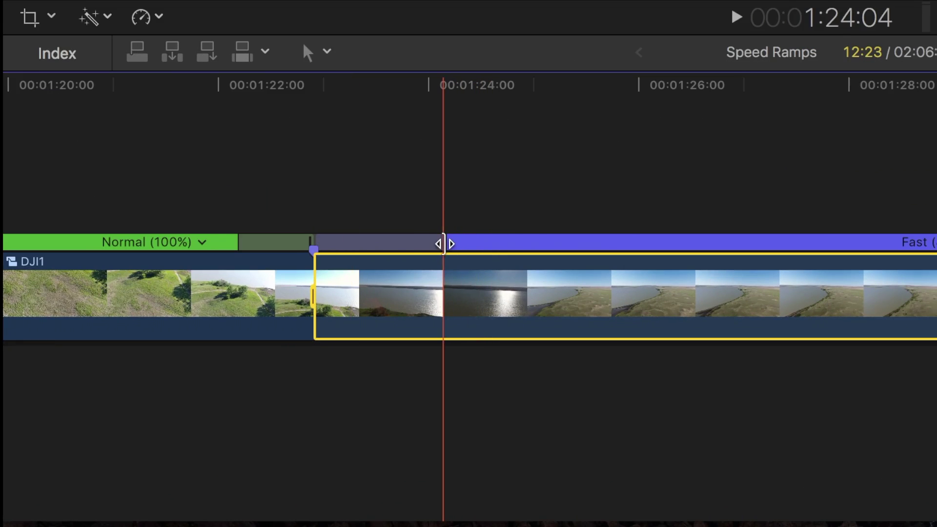
Step: Widen the speed transition between Normal (100%) and Fast (800%) by dragging its handles
{"action": "left_click_drag", "start_coordinate": [443, 243], "coordinate": [448, 245]}
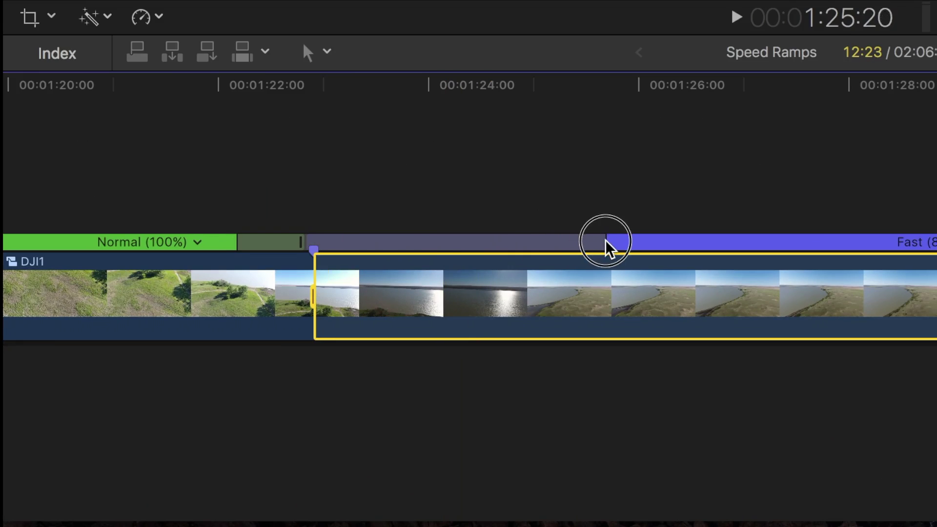
{"action": "left_click_drag", "start_coordinate": [608, 246], "coordinate": [608, 247]}
{"action": "left_click_drag", "start_coordinate": [243, 247], "coordinate": [264, 251]}
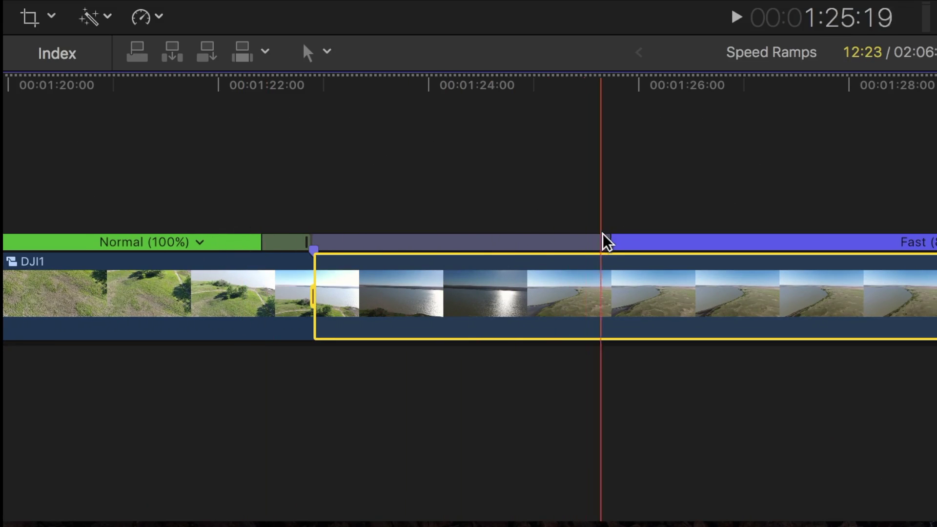
Step: Edit the ramp's source frame to start from a slightly later frame, making the project 02:06:15
{"action": "double_click", "coordinate": [313, 242]}
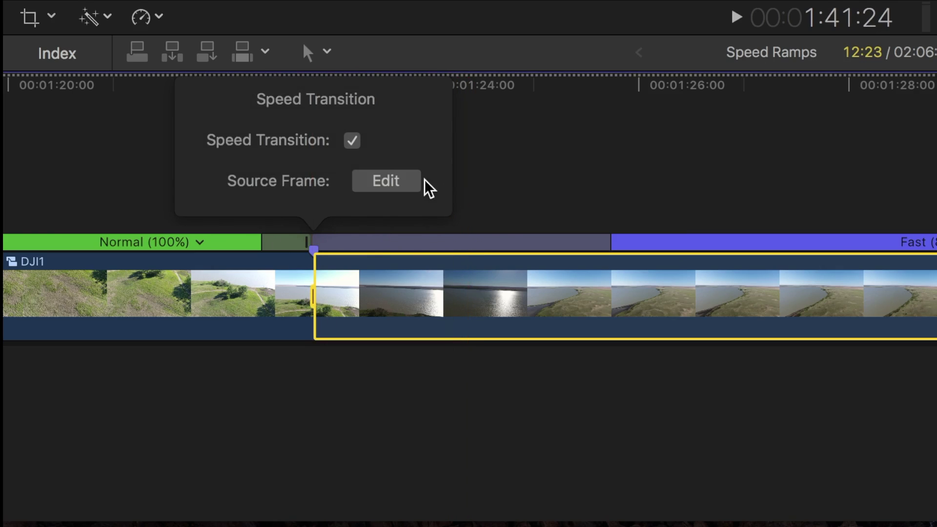
{"action": "left_click", "coordinate": [408, 188]}
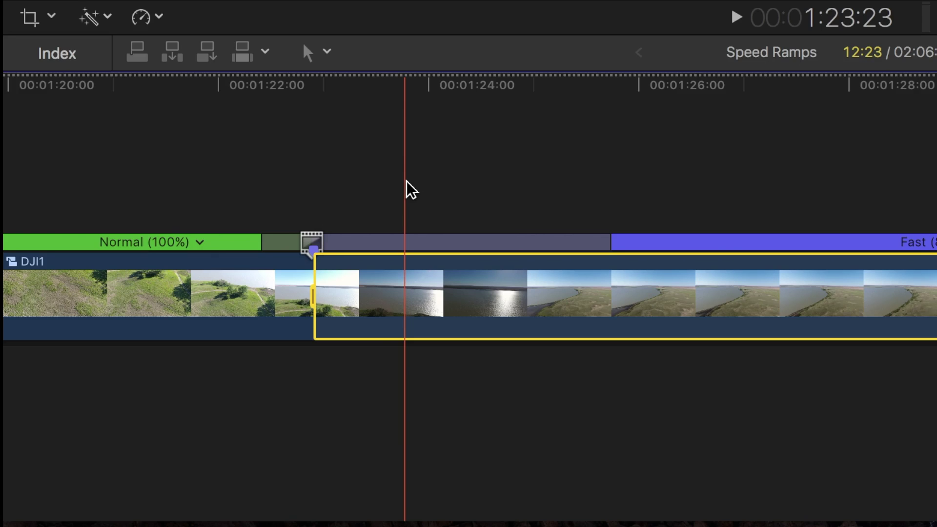
{"action": "left_click", "coordinate": [312, 243]}
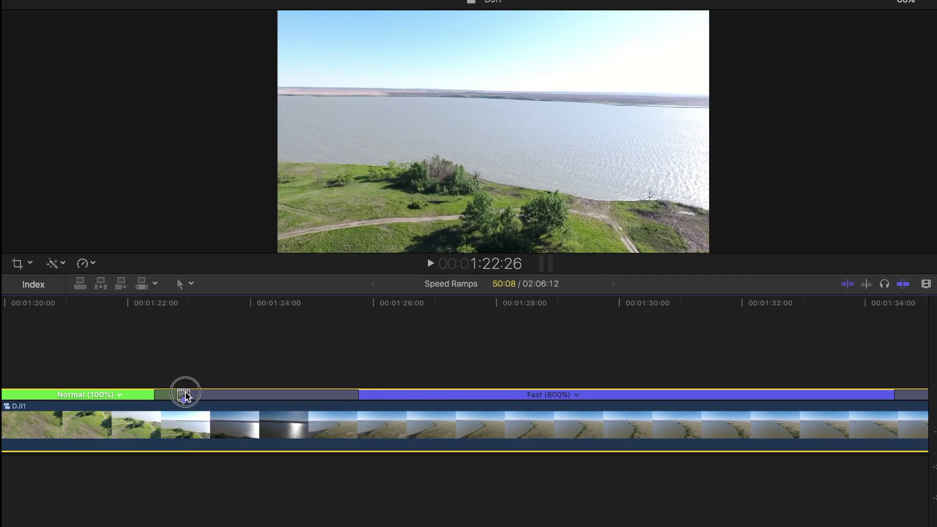
{"action": "mouse_move", "coordinate": [186, 396]}
{"action": "left_mouse_down"}
{"action": "mouse_move", "coordinate": [220, 398]}
{"action": "mouse_move", "coordinate": [189, 398]}
{"action": "left_mouse_up"}
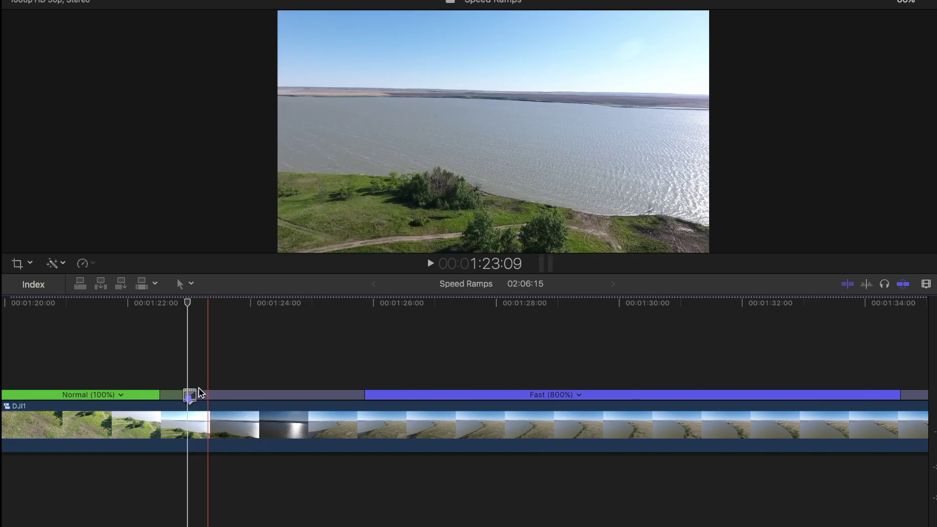
{"action": "left_click", "coordinate": [196, 394]}
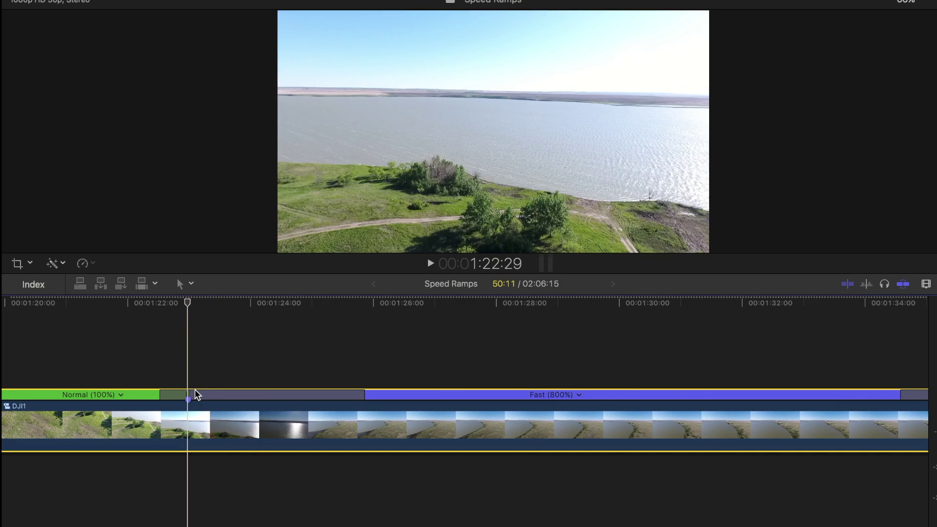